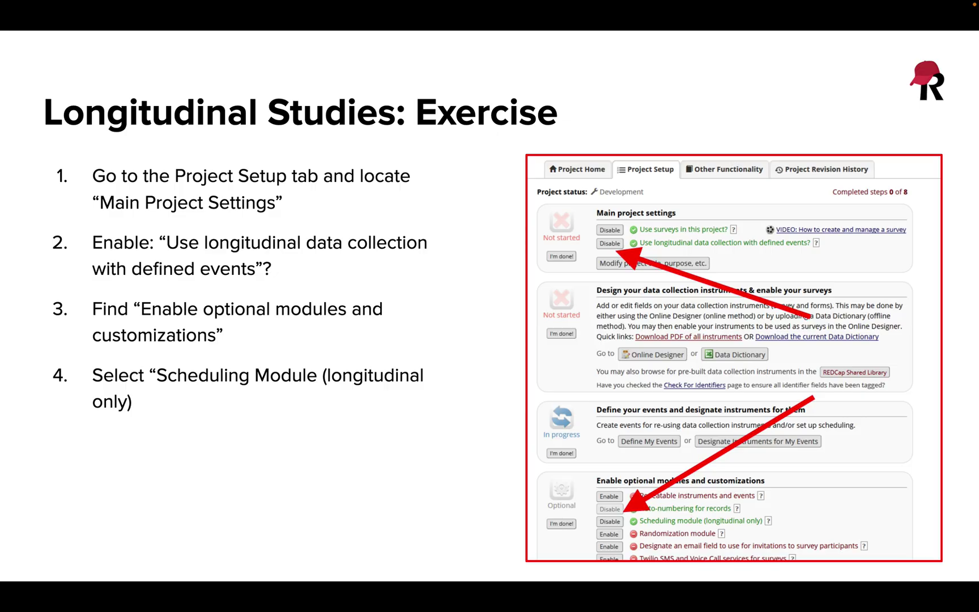
Open the Nacho Craving Index Survey instrument from LongitudinalTest's Online Designer instrument list.
key(Escape)
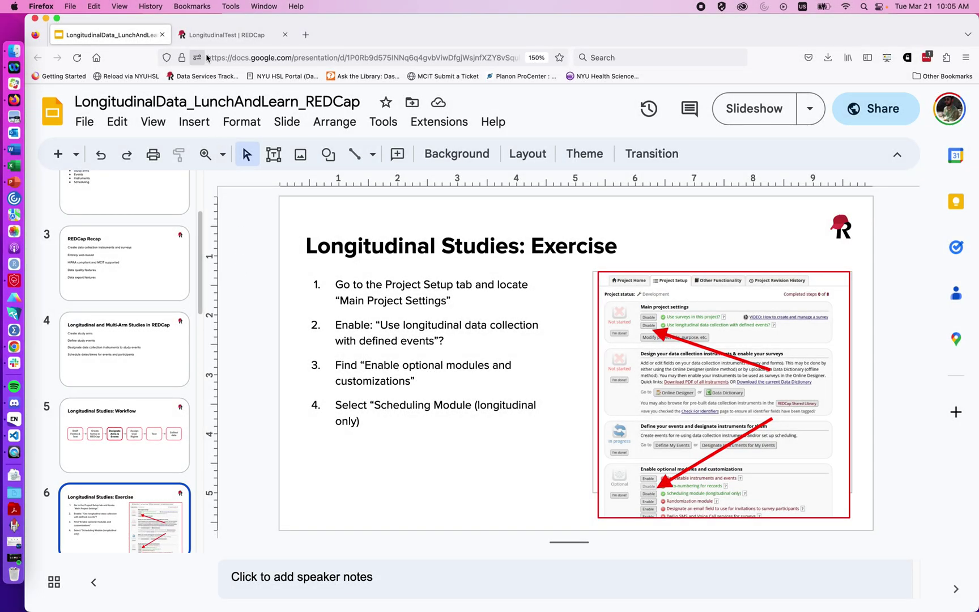
click(215, 35)
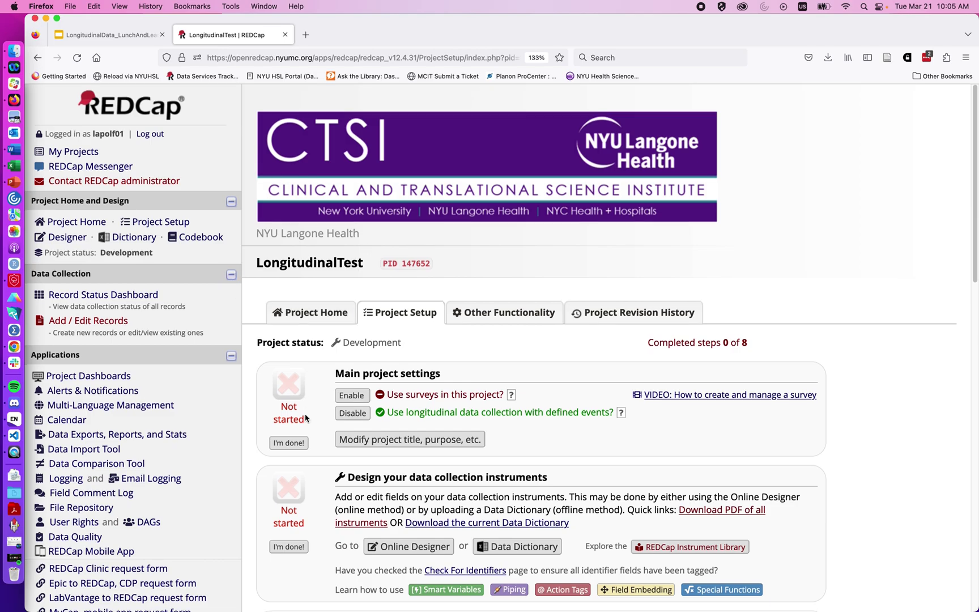
scroll(309, 414, down, 5)
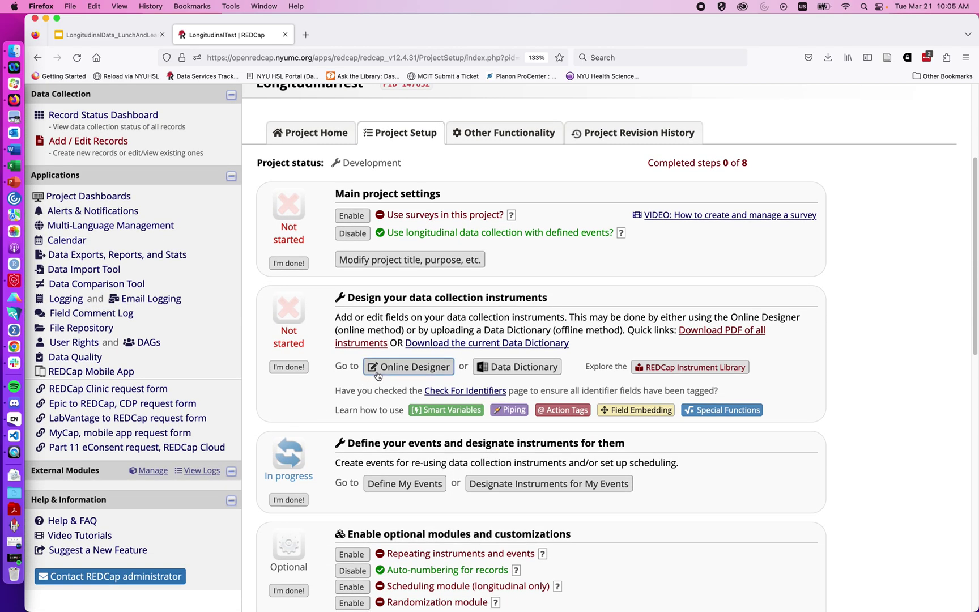
click(373, 367)
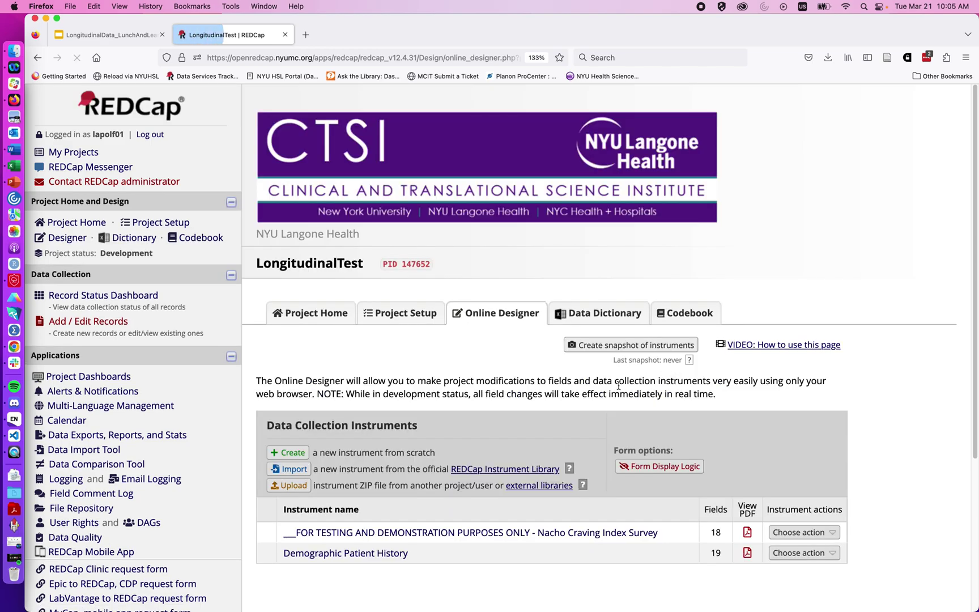
scroll(510, 454, down, 5)
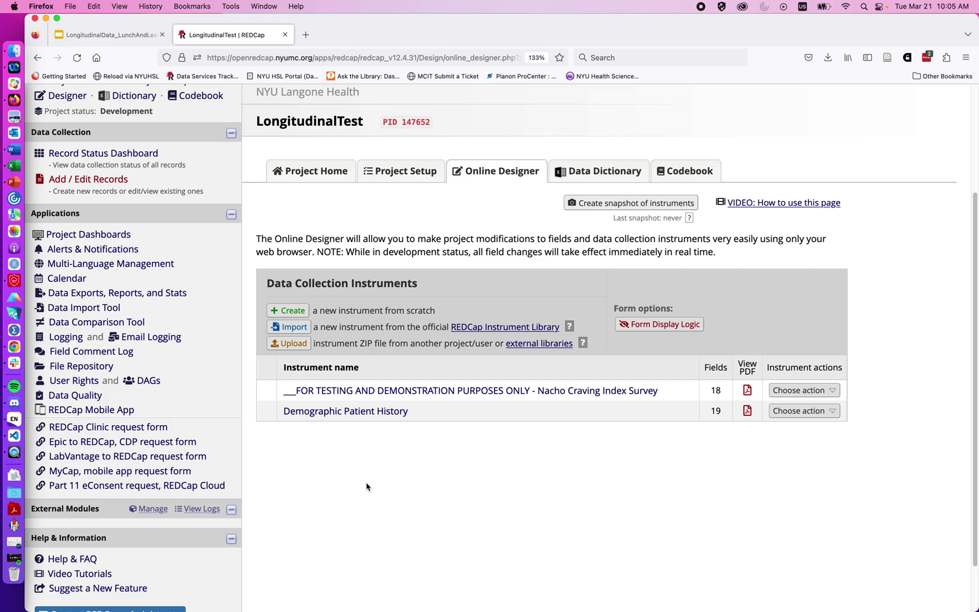
click(391, 389)
scroll(420, 434, down, 2)
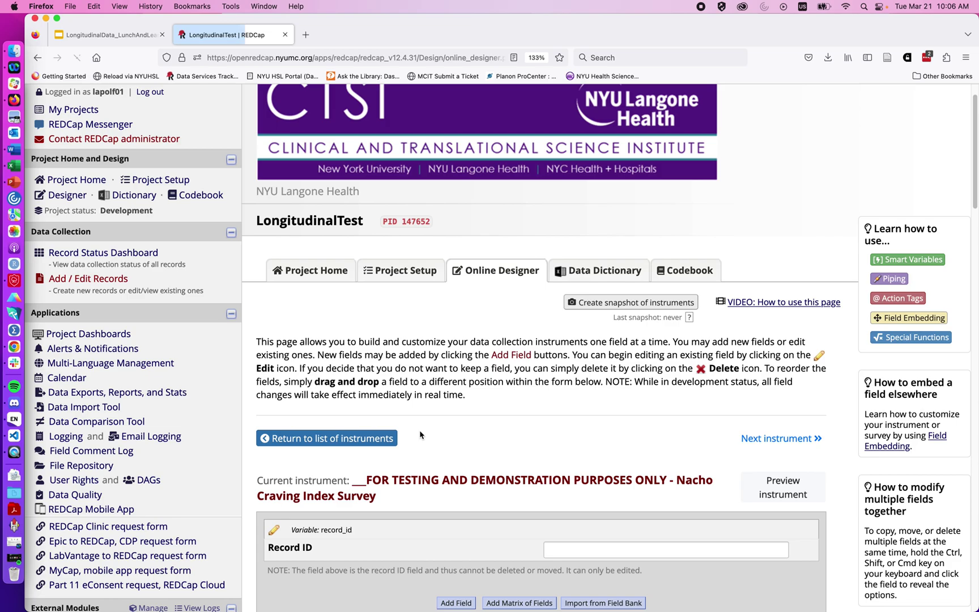
scroll(419, 434, down, 7)
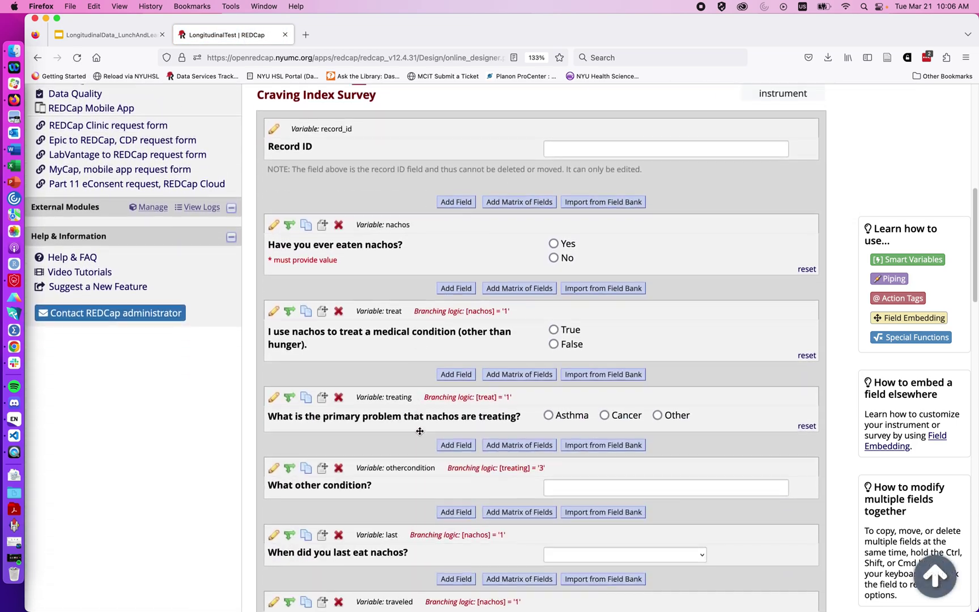
scroll(420, 431, up, 8)
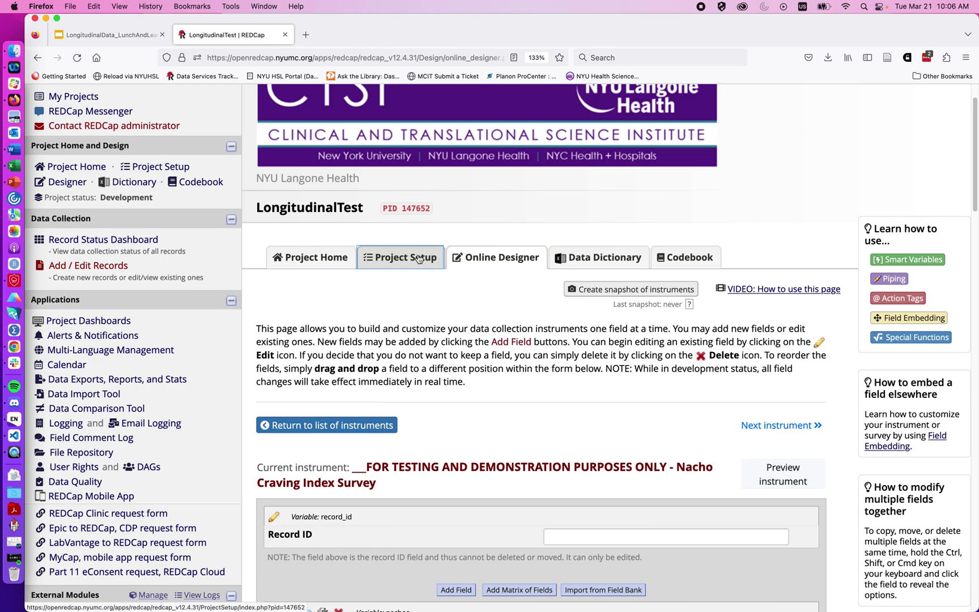
Return to the Project Setup page and scroll to the 'Define your events' section.
click(418, 258)
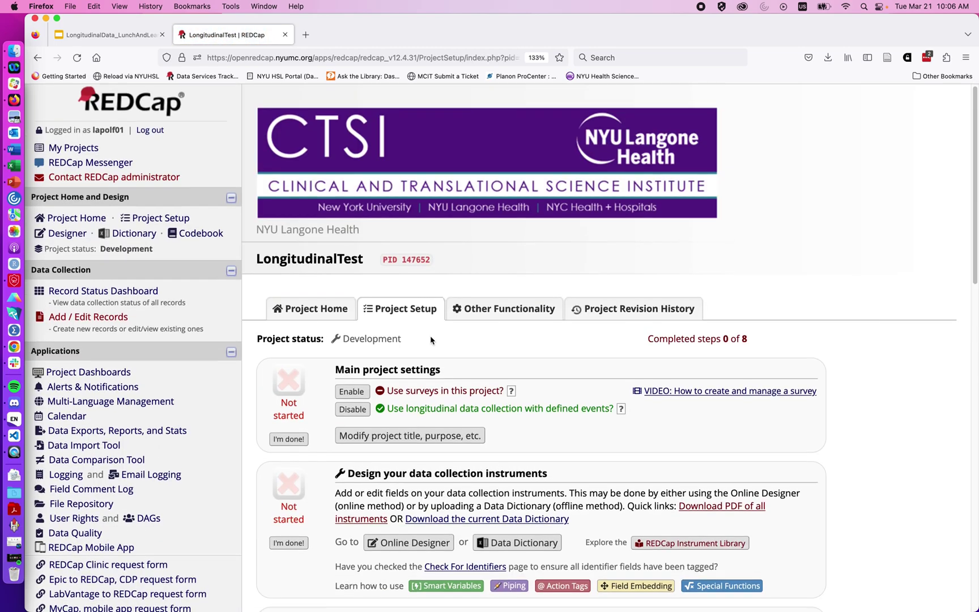
scroll(430, 339, down, 3)
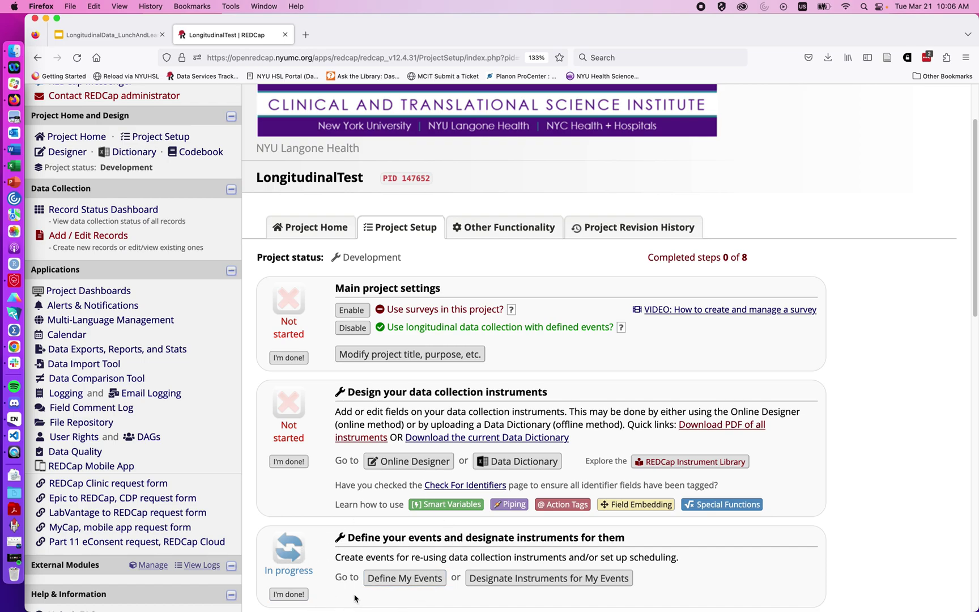
scroll(355, 598, down, 3)
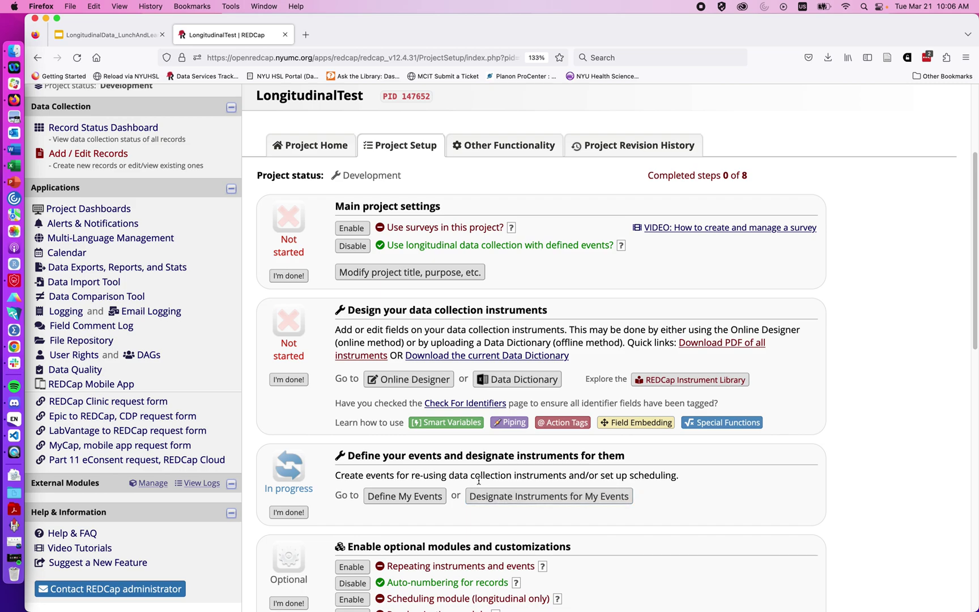
Add a '120 Day Follow UP' event to Arm 1 on the Define My Events page.
click(404, 496)
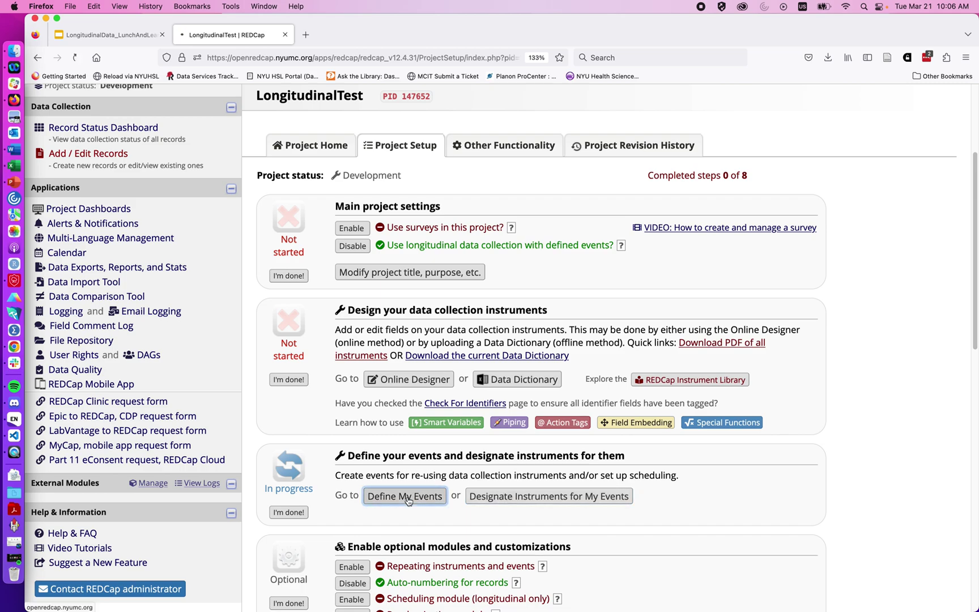
scroll(407, 496, down, 5)
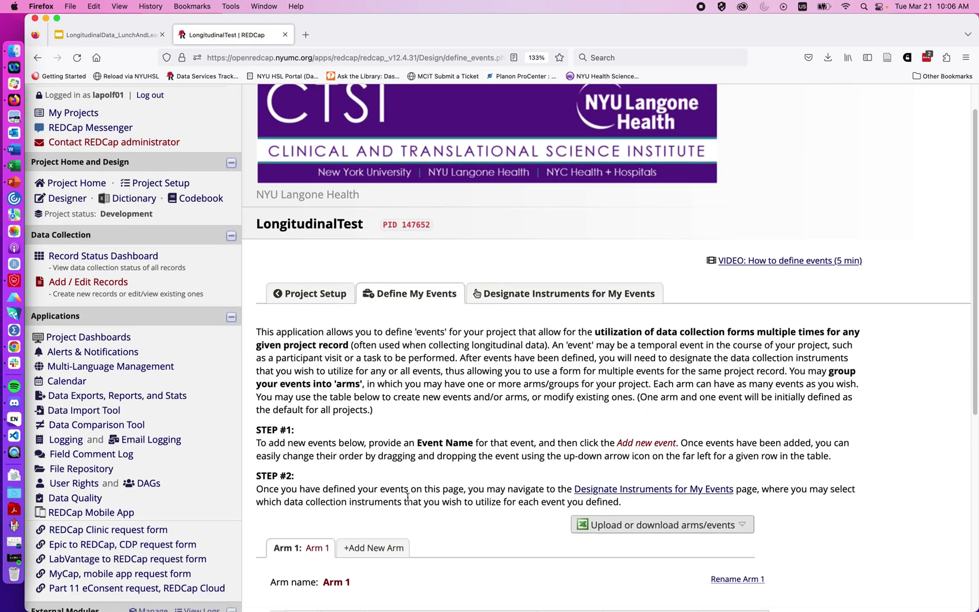
scroll(407, 496, down, 3)
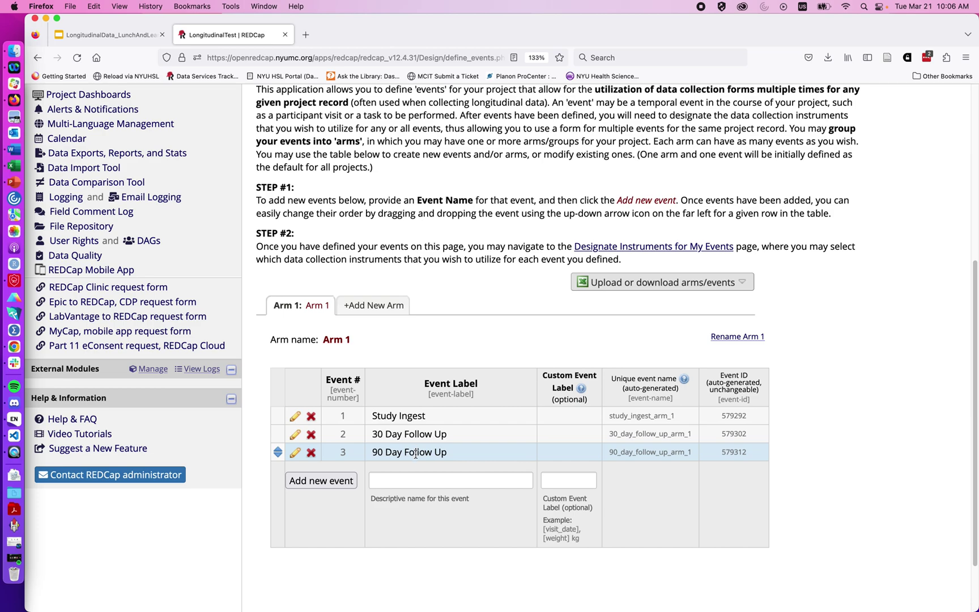
click(384, 486)
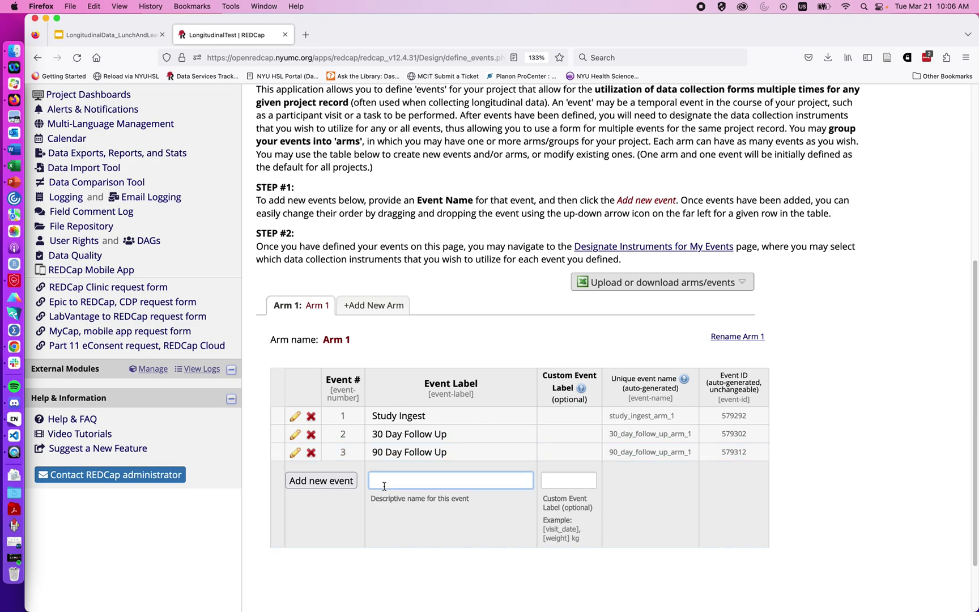
text(120 Day Follow UP)
click(303, 483)
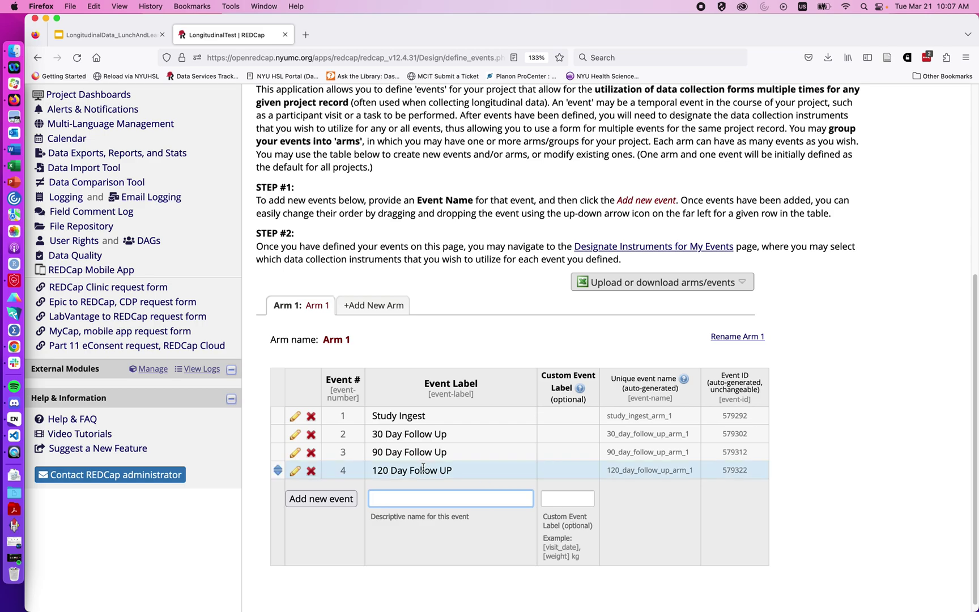
Create arm number 2 named 'Intervertion Arm' and save it.
click(370, 306)
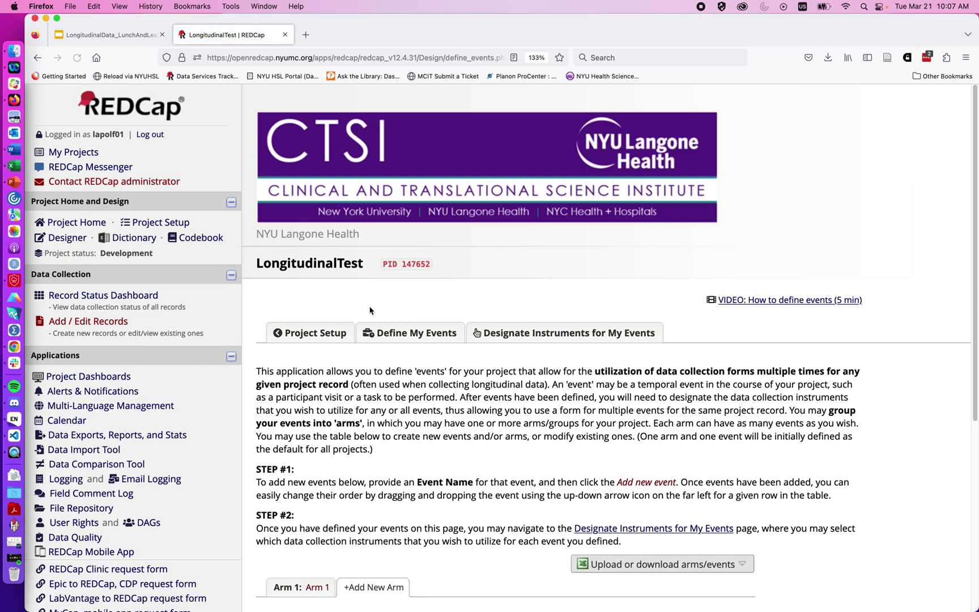
scroll(374, 368, down, 5)
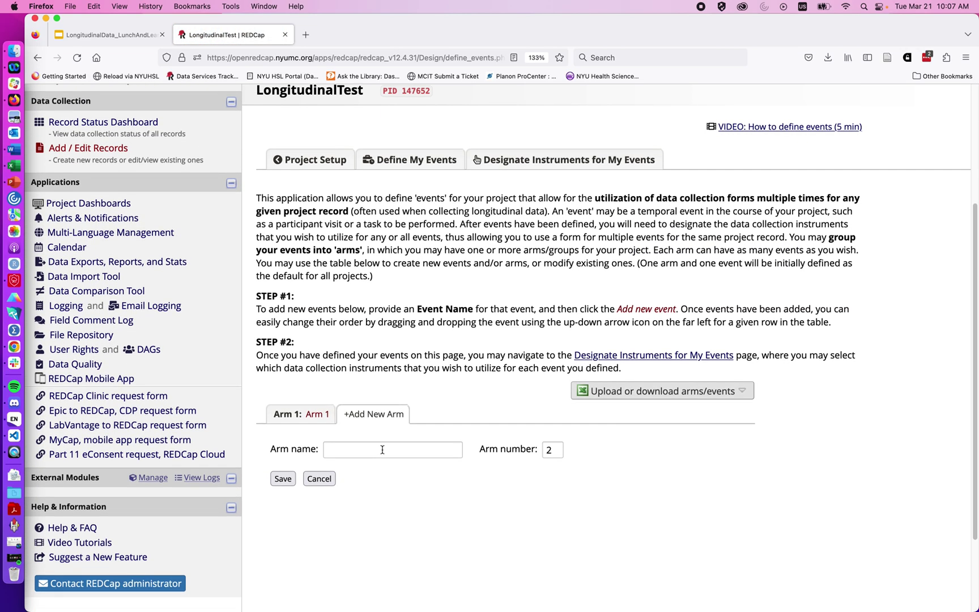
click(382, 449)
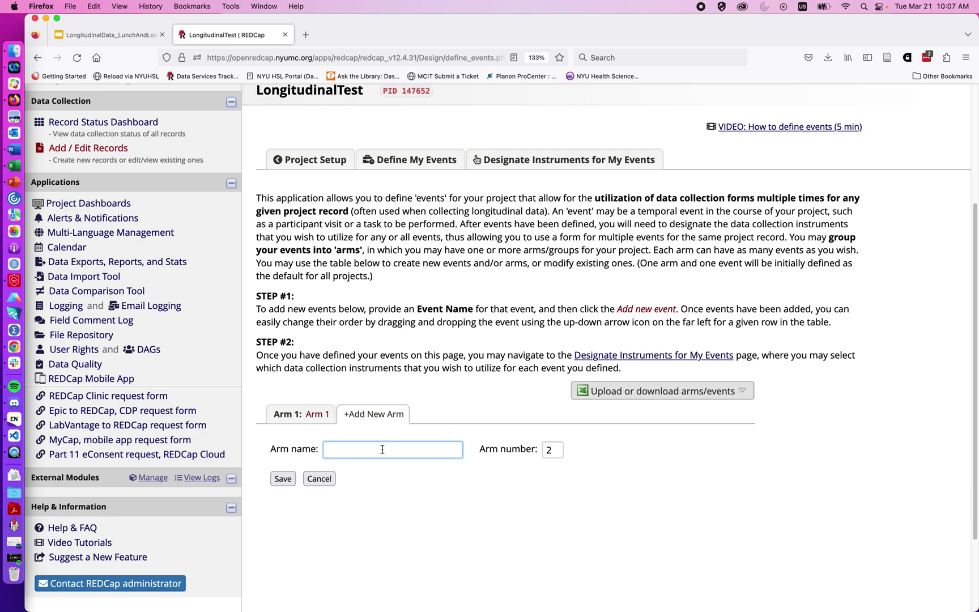
text(Interver)
text(tion Arm)
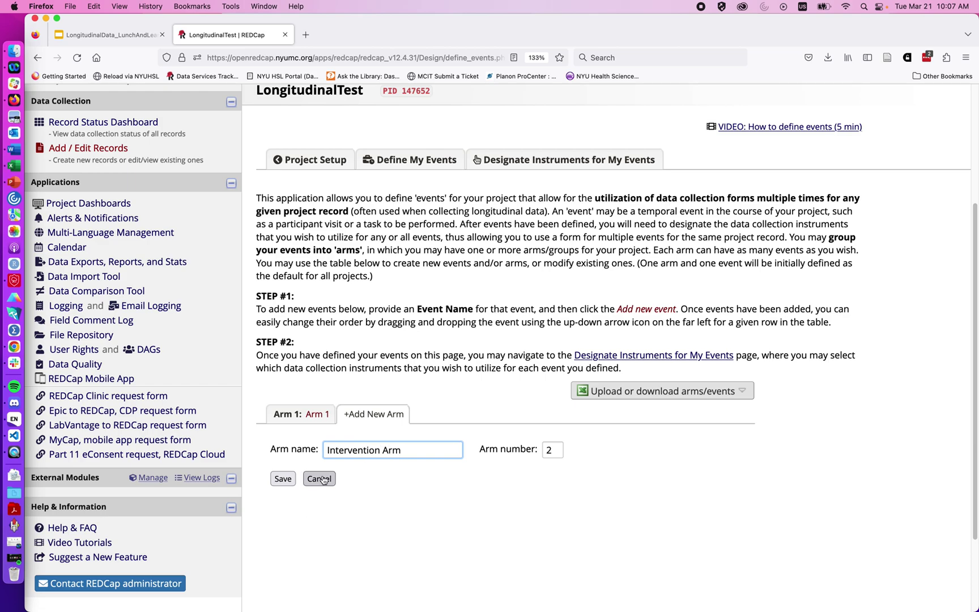
click(284, 479)
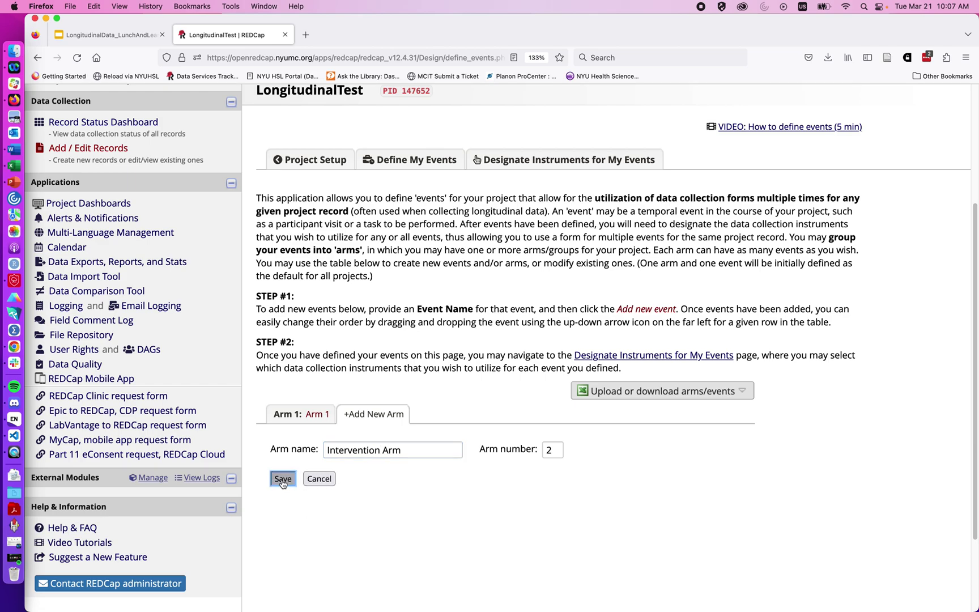
Add the 'Ingest' and '30 day follow up' events to the Intervention Arm.
scroll(323, 466, down, 4)
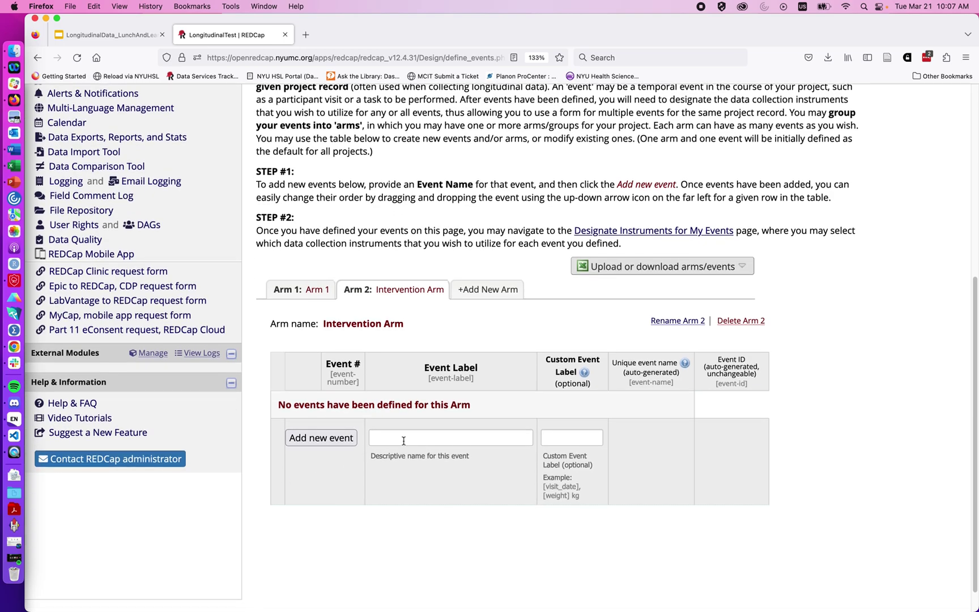
click(404, 441)
text(In)
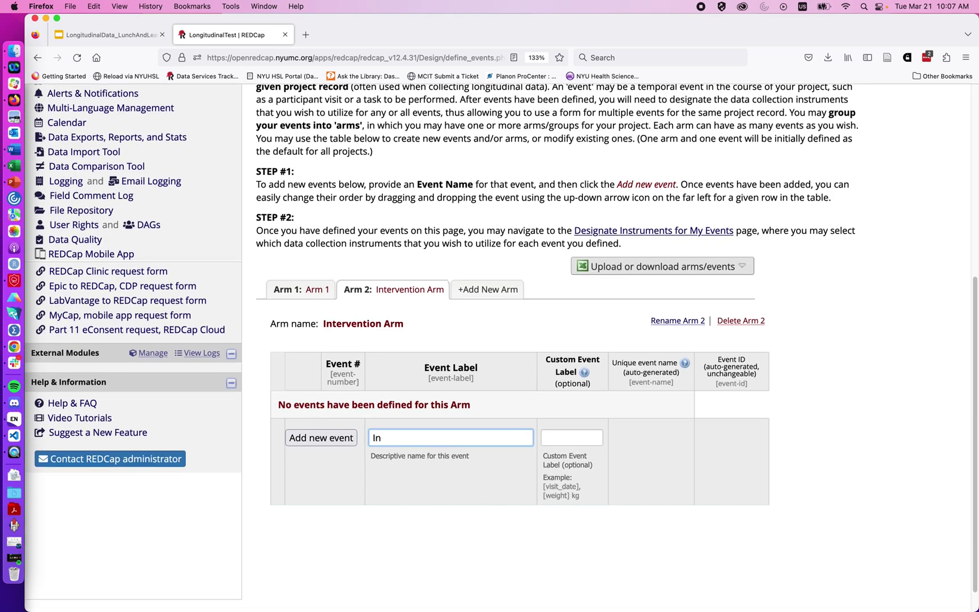
text(gest)
click(313, 442)
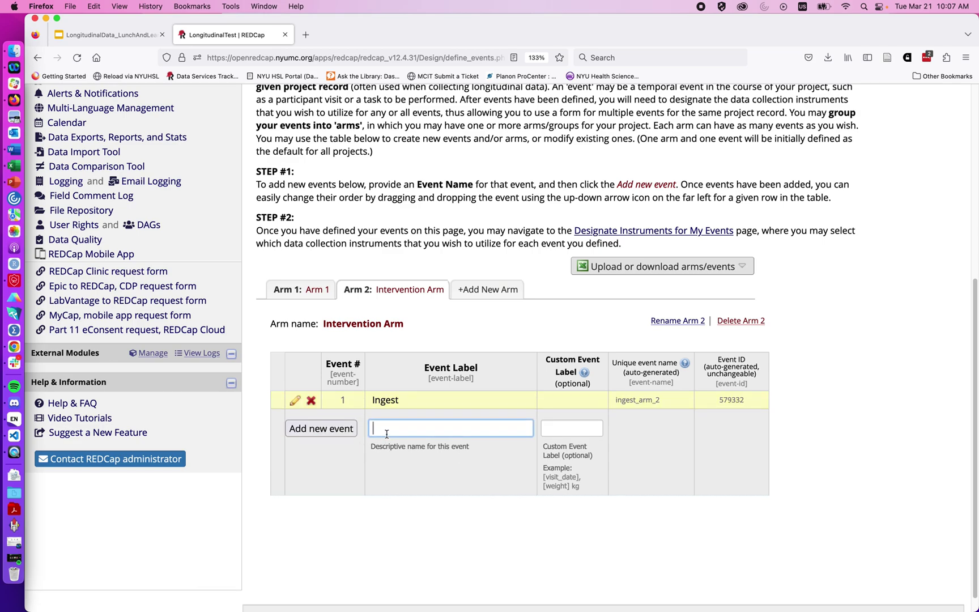
text(30 day follow up)
click(328, 432)
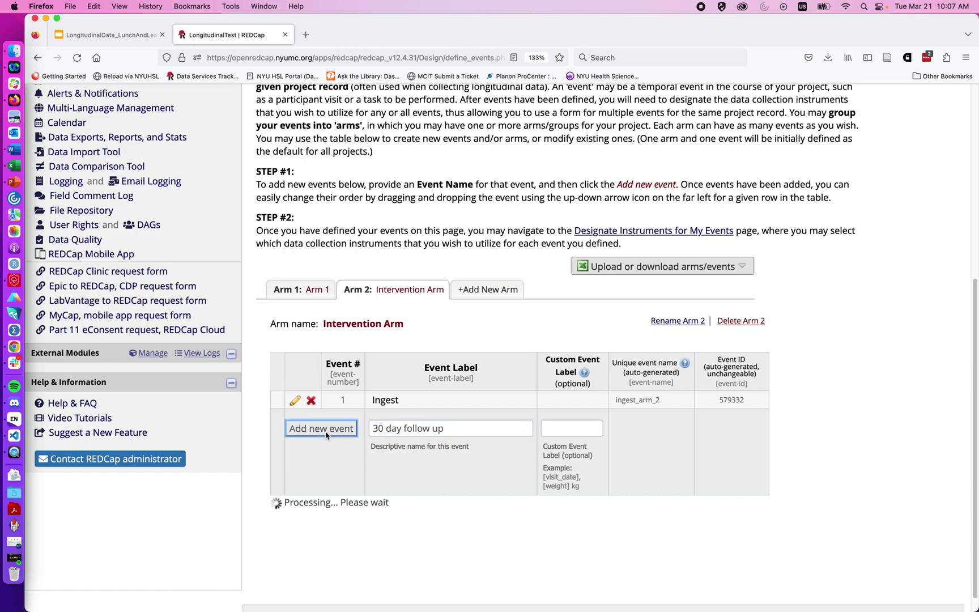
Add the '90 day follow up' event, correcting the mistyped 60, and the '120 day follow u' event.
text(60 )
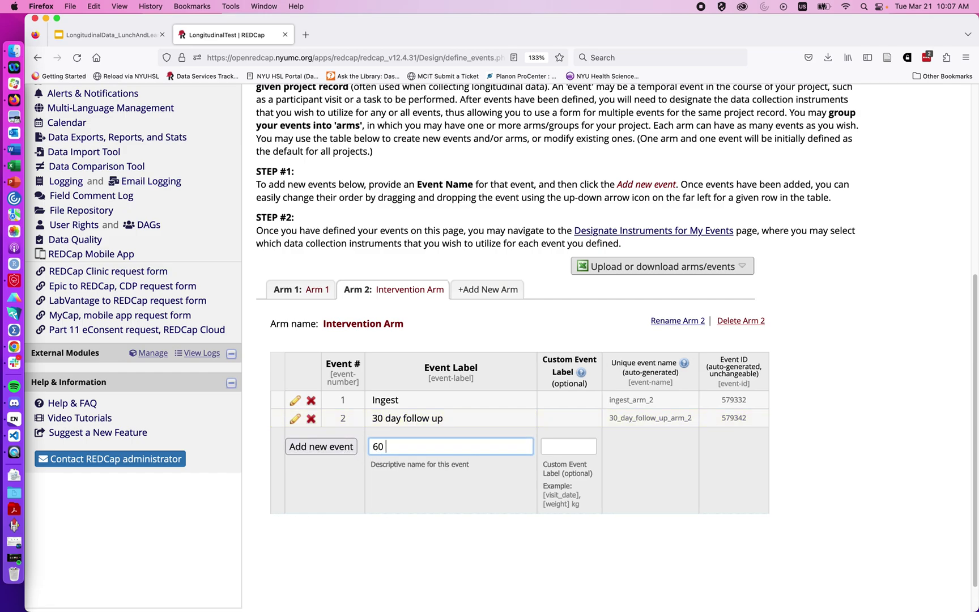
text(day follow up)
click(376, 447)
key(BackSpace)
text(9)
click(340, 448)
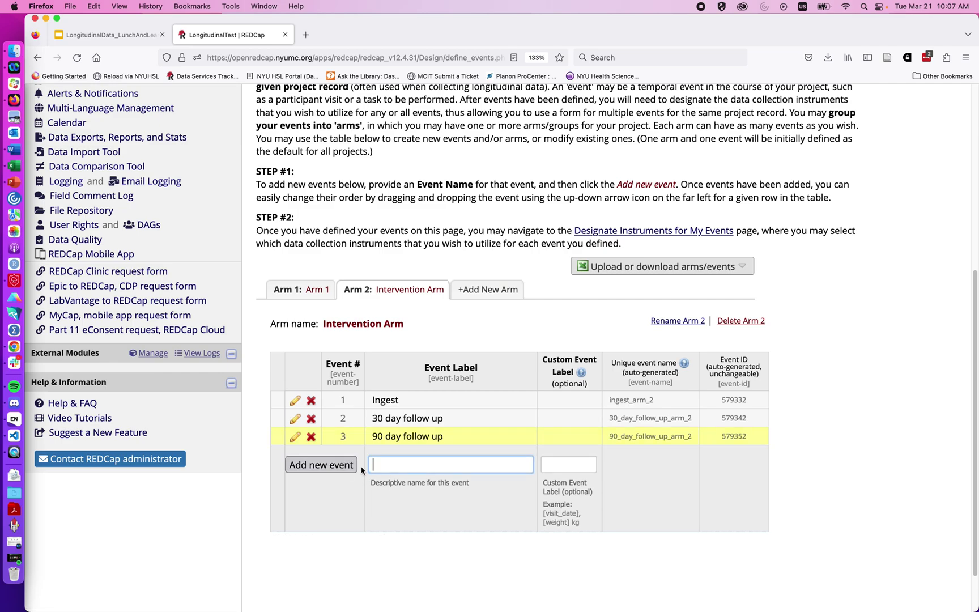
text(120 day f)
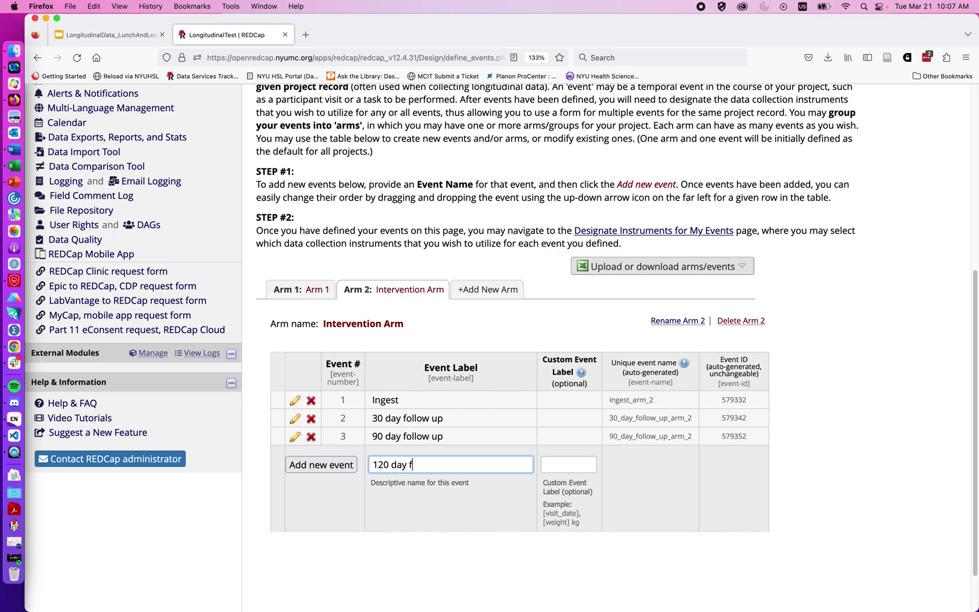
text(ollow up)
click(334, 465)
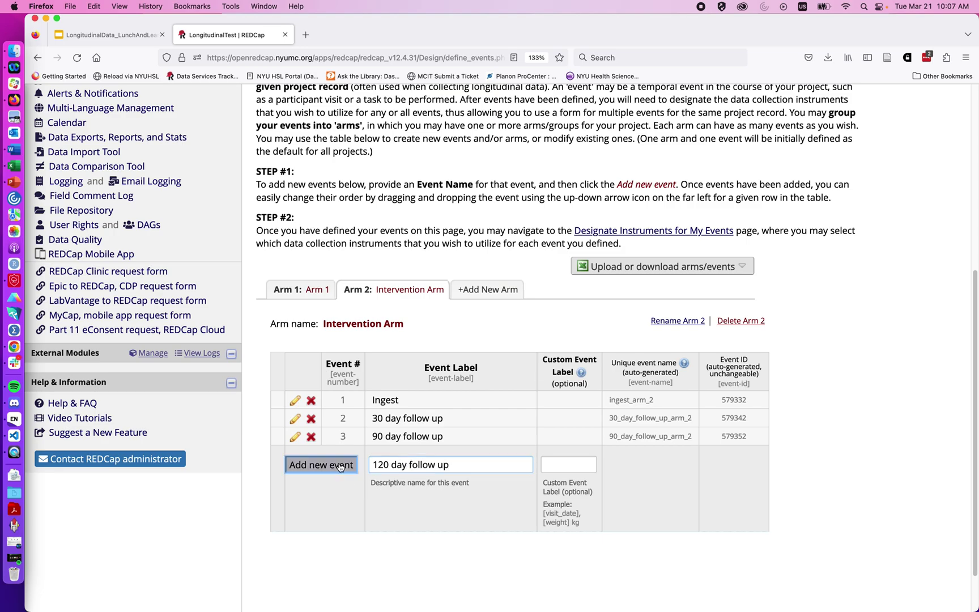
Download the events for both arms as LongitudinalTest_Events_2023-03-21.csv.
scroll(456, 276, up, 3)
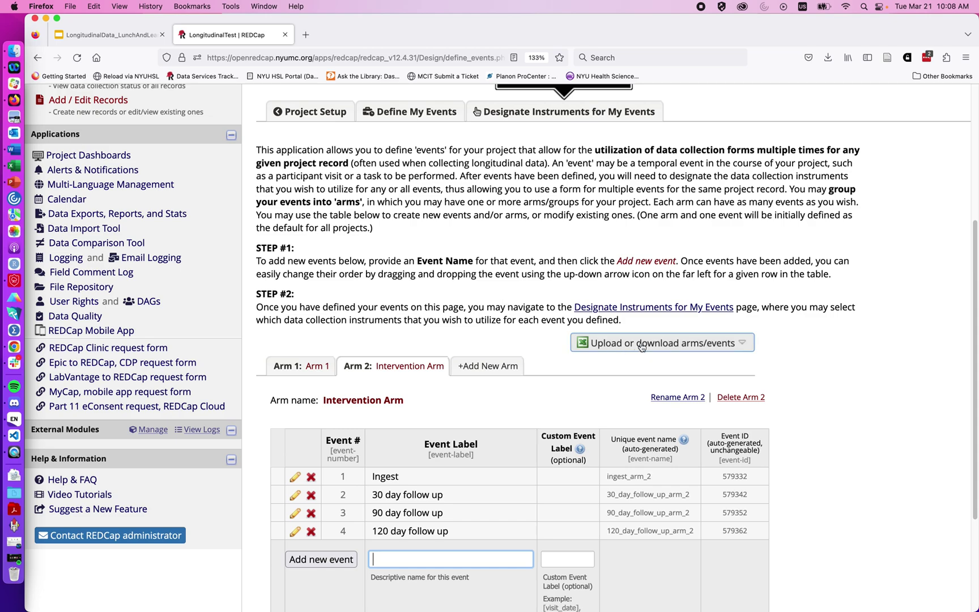
click(641, 344)
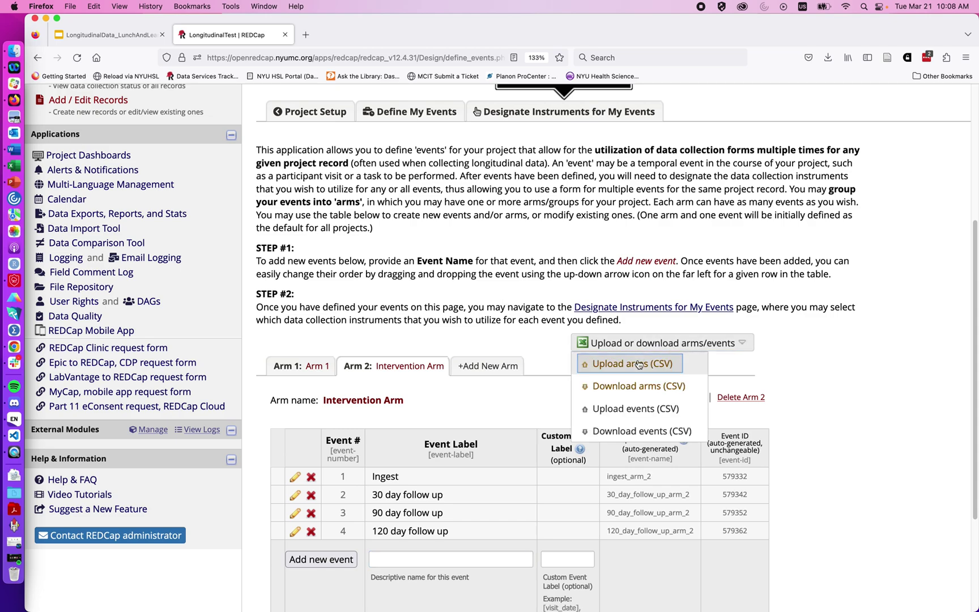
click(623, 430)
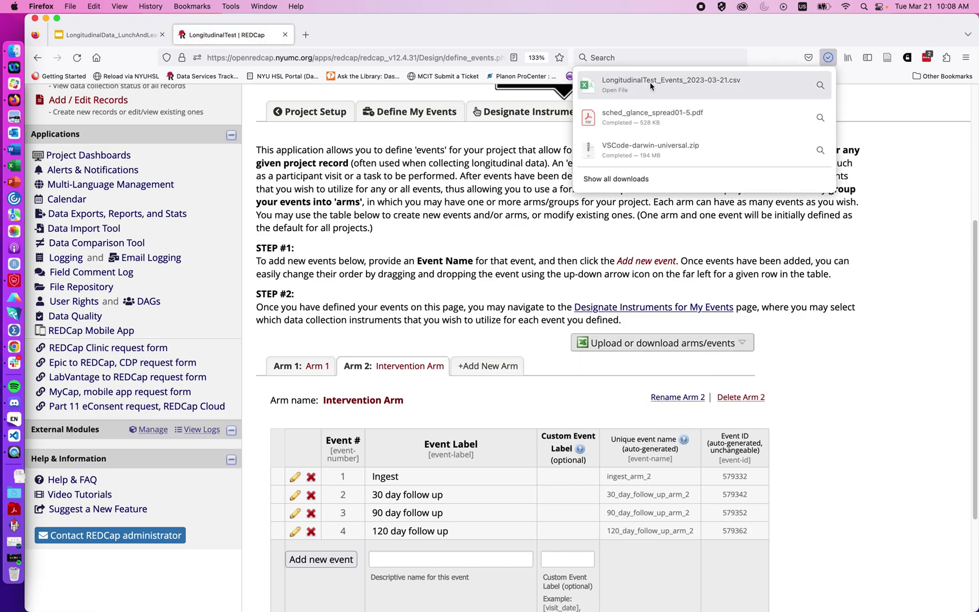
click(650, 86)
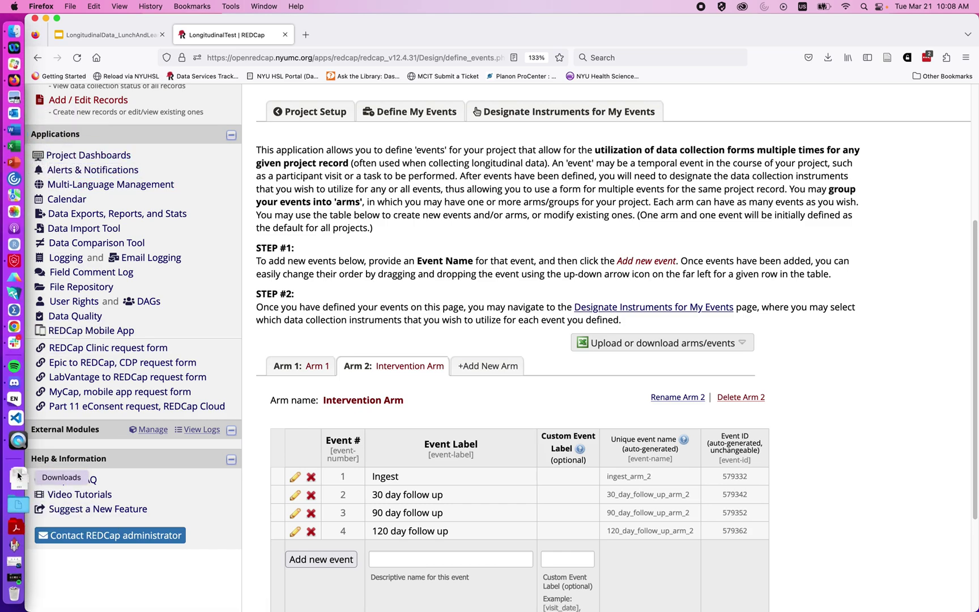
Open LongitudinalTest_Events_2023-03-21.csv from the Downloads folder in Excel.
click(24, 170)
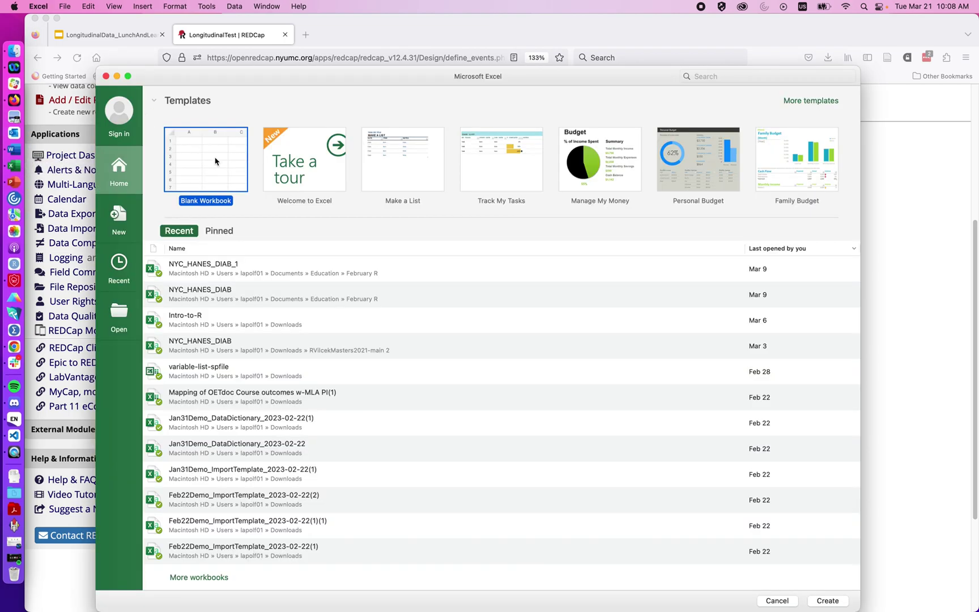
click(65, 6)
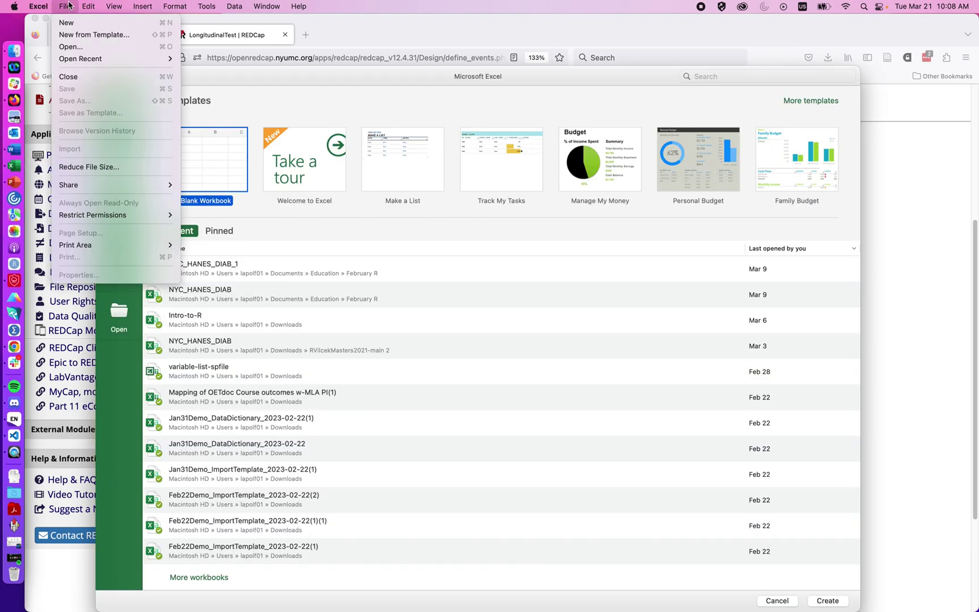
click(73, 49)
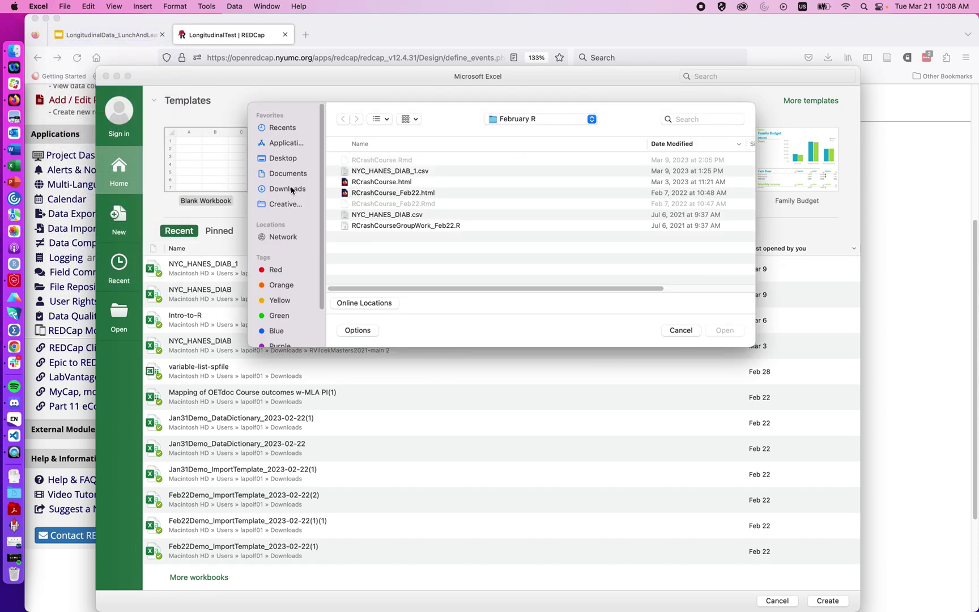
click(288, 188)
double_click(370, 160)
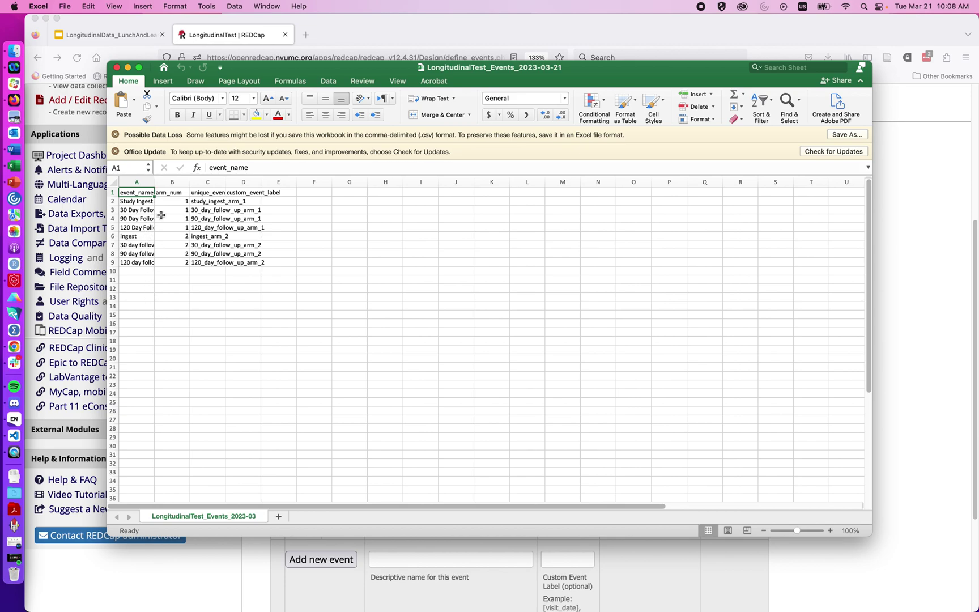
Close the events workbook and open REDCap's 'Upload or download arms/events' dropdown.
click(117, 68)
click(719, 341)
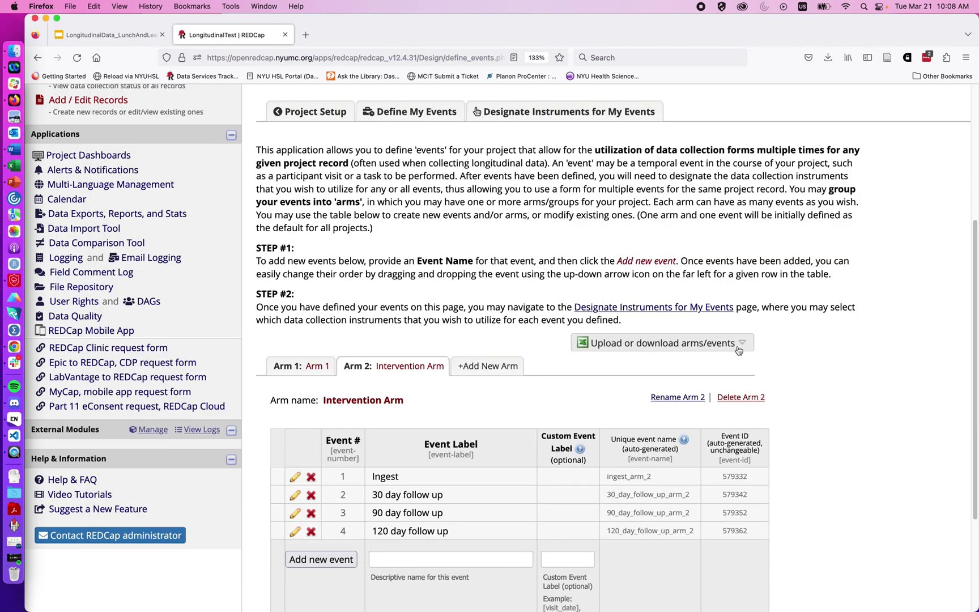
click(740, 349)
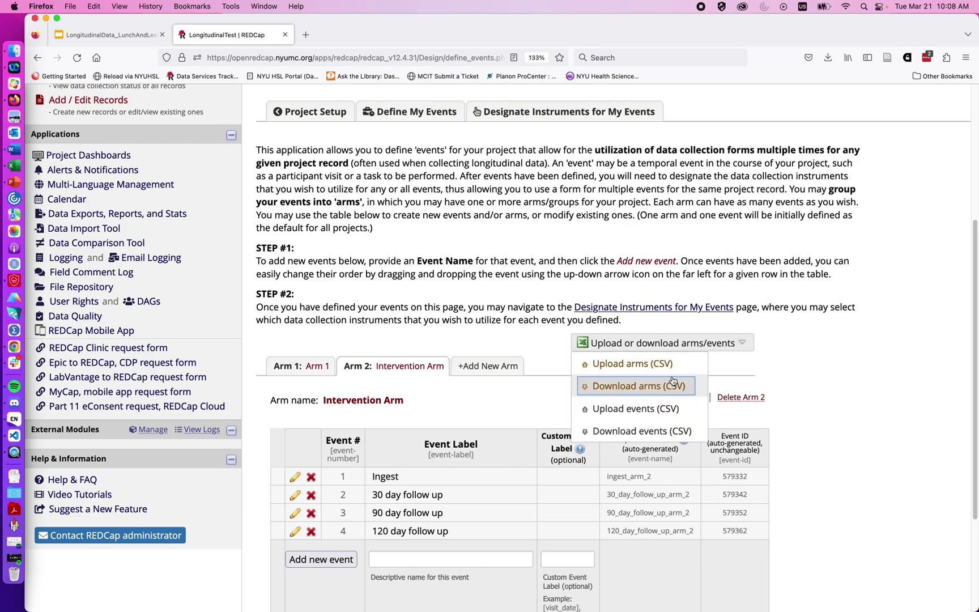
scroll(659, 253, up, 3)
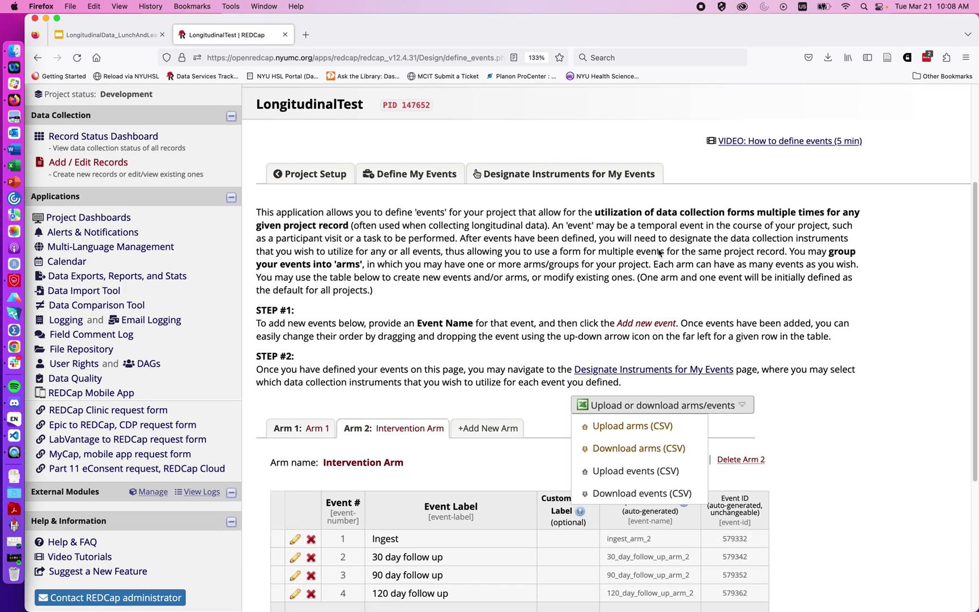